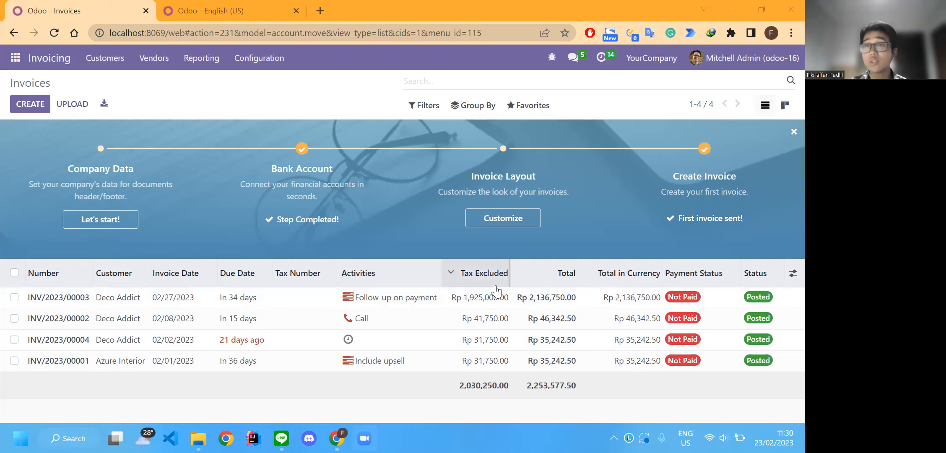
- Open the list of all languages from the Languages section of the general settings
mouse_move(496, 290)
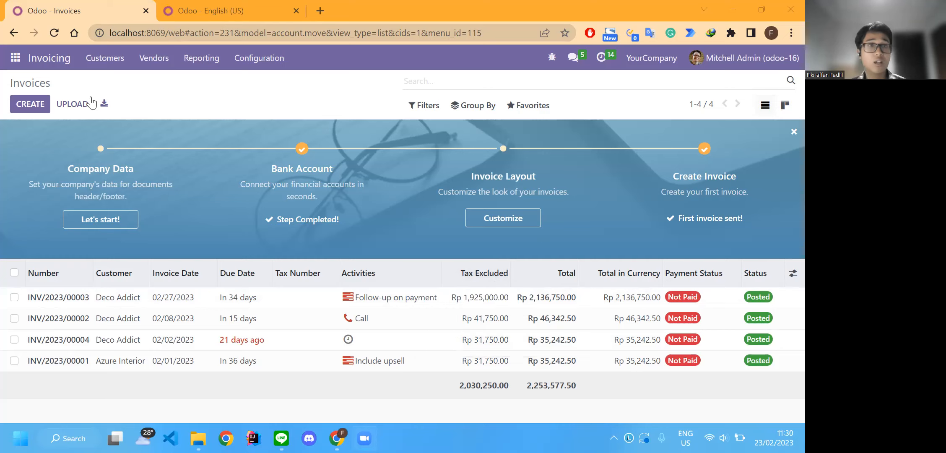
left_click(9, 61)
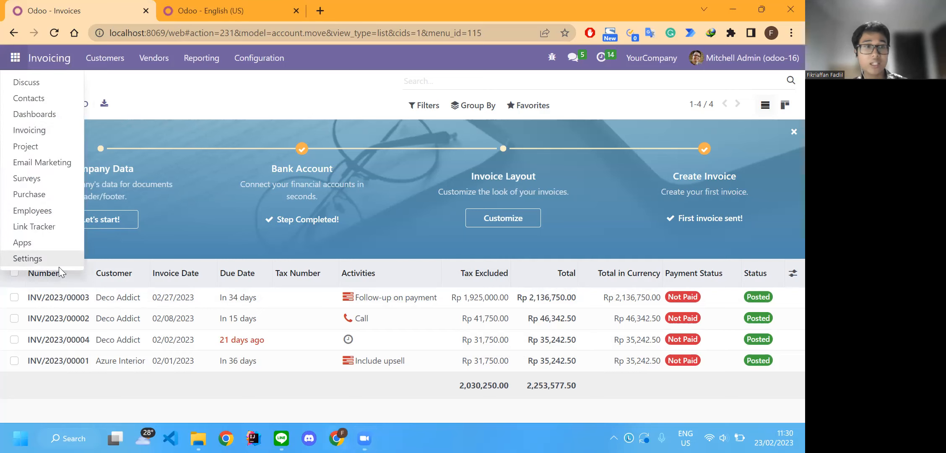
left_click(46, 258)
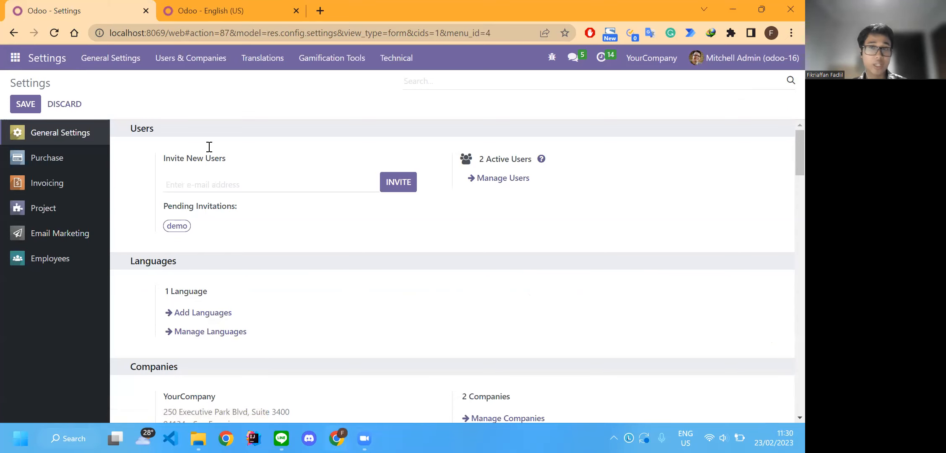
scroll(210, 147, "down", 1)
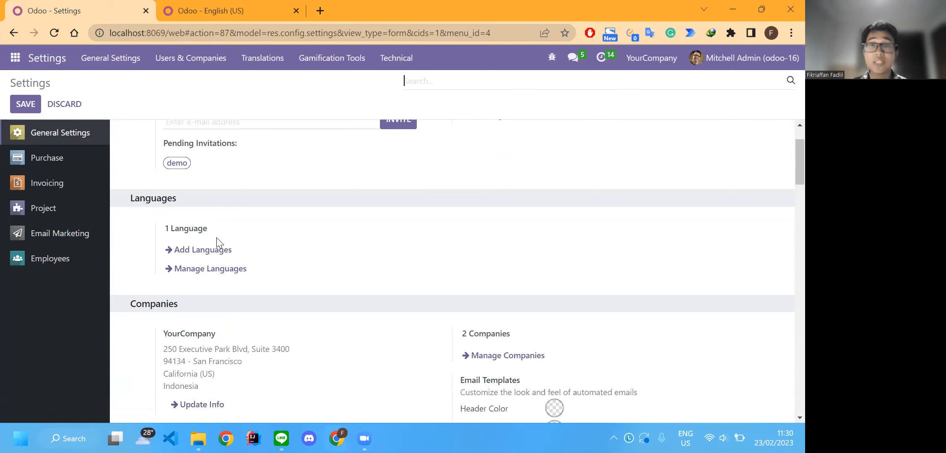
left_click(228, 269)
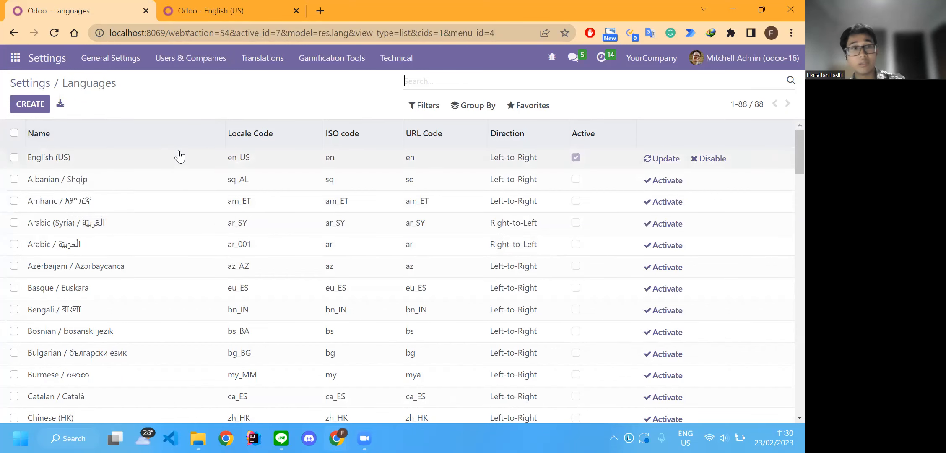
scroll(201, 208, "down", 3)
scroll(251, 197, "up", 3)
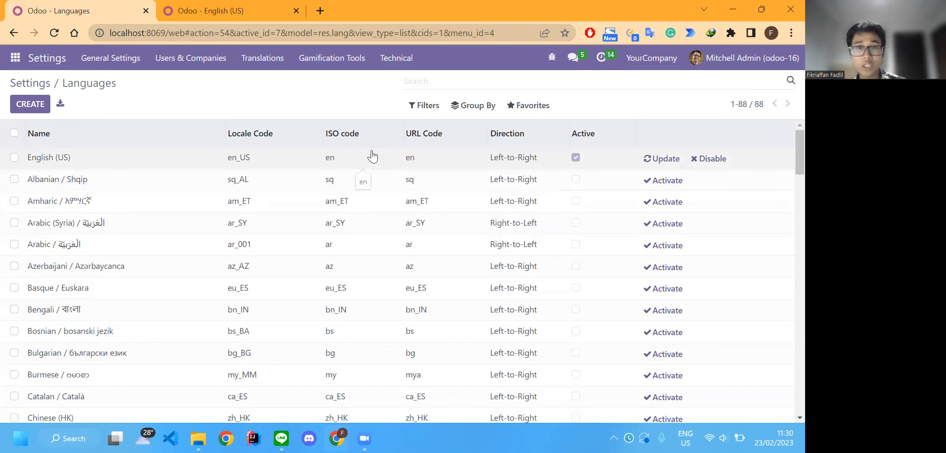
- Open the English (US) language record and examine its separator, date and time format fields
left_click(131, 163)
scroll(528, 160, "down", 1)
scroll(527, 160, "up", 1)
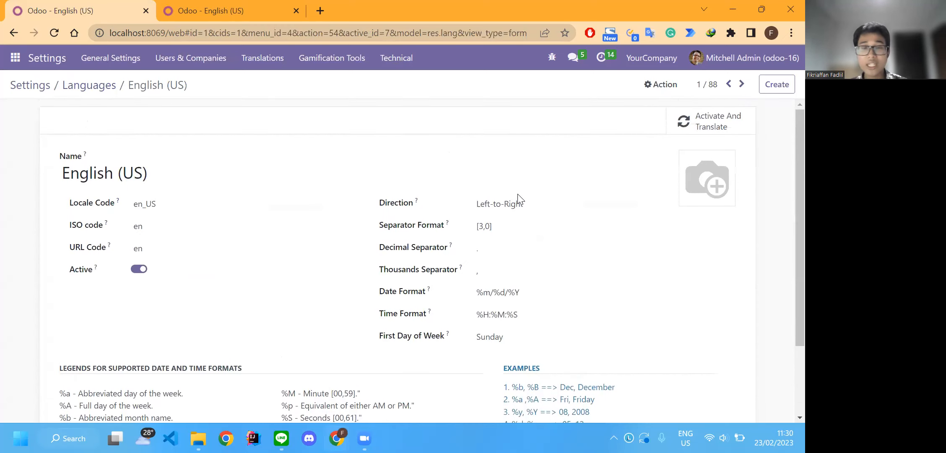
scroll(518, 199, "down", 1)
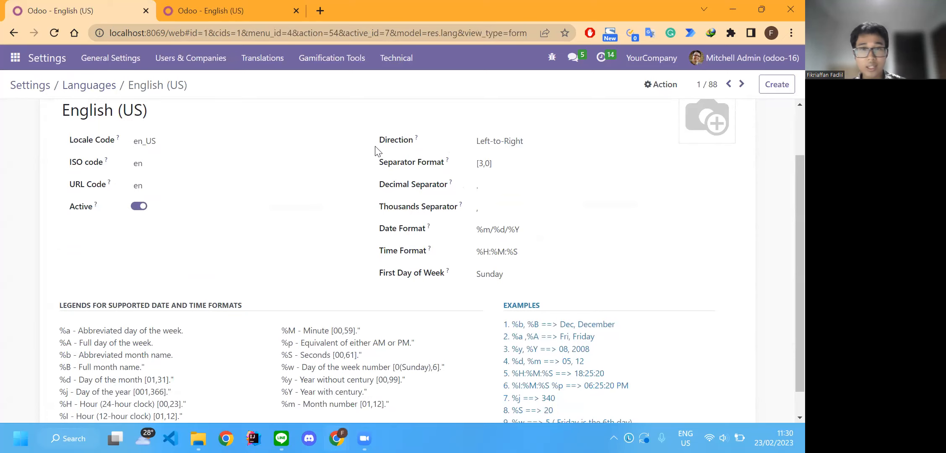
left_click_drag(375, 151, 616, 279)
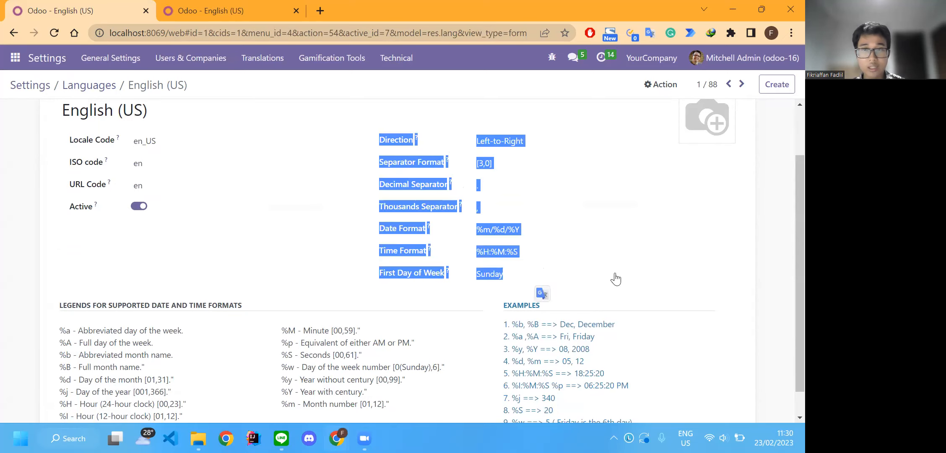
left_click(742, 260)
scroll(400, 241, "down", 1)
scroll(415, 239, "up", 1)
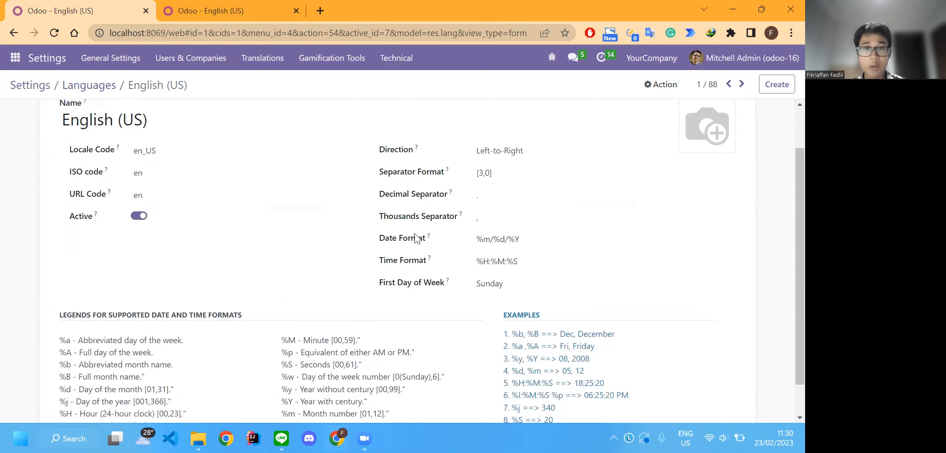
scroll(415, 237, "up", 1)
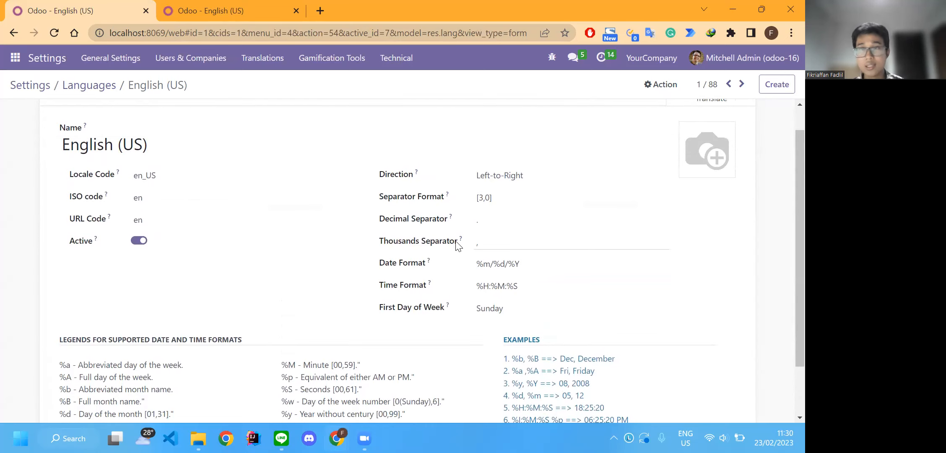
scroll(473, 250, "down", 2)
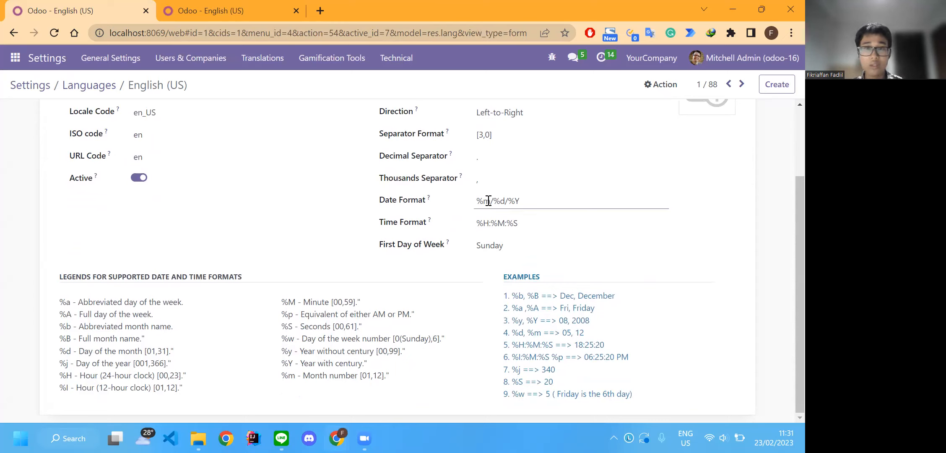
- Compare the codes in the Date Format field with the legend and examples of supported date and time formats
left_click_drag(488, 204, 473, 202)
left_click(522, 201)
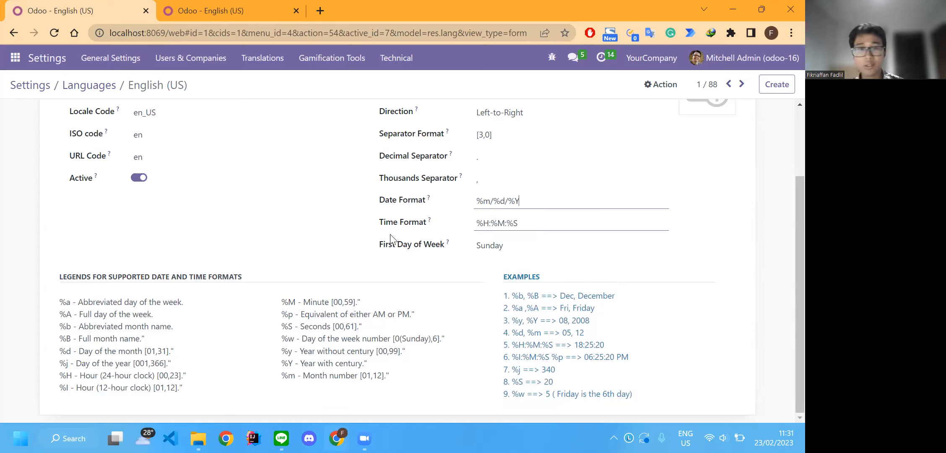
left_click_drag(51, 308, 373, 374)
left_click(448, 342)
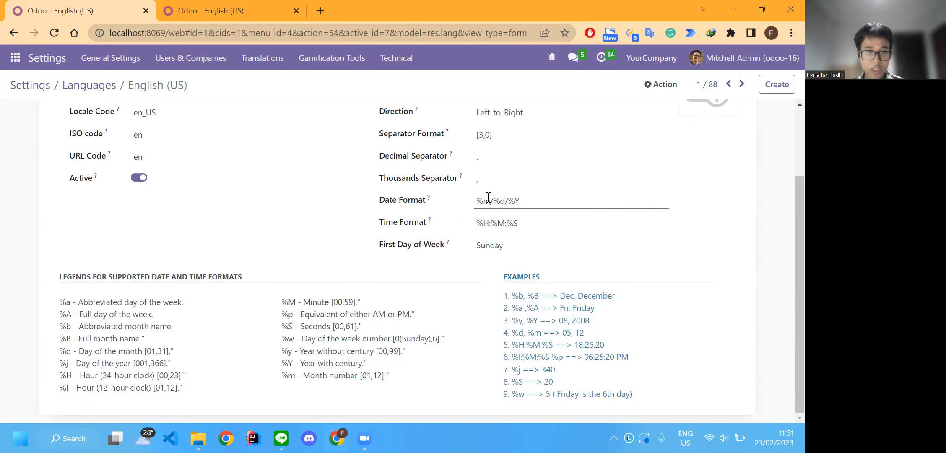
left_click_drag(281, 379, 367, 376)
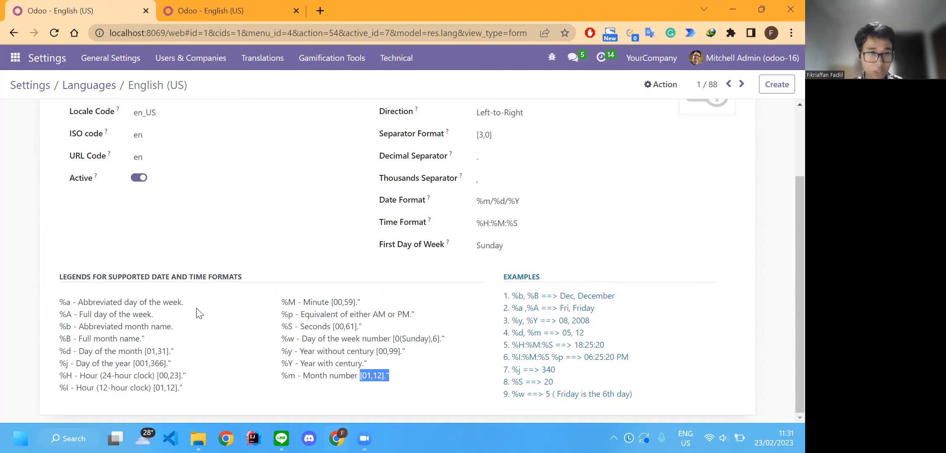
left_click_drag(87, 349, 196, 354)
triple_click(196, 355)
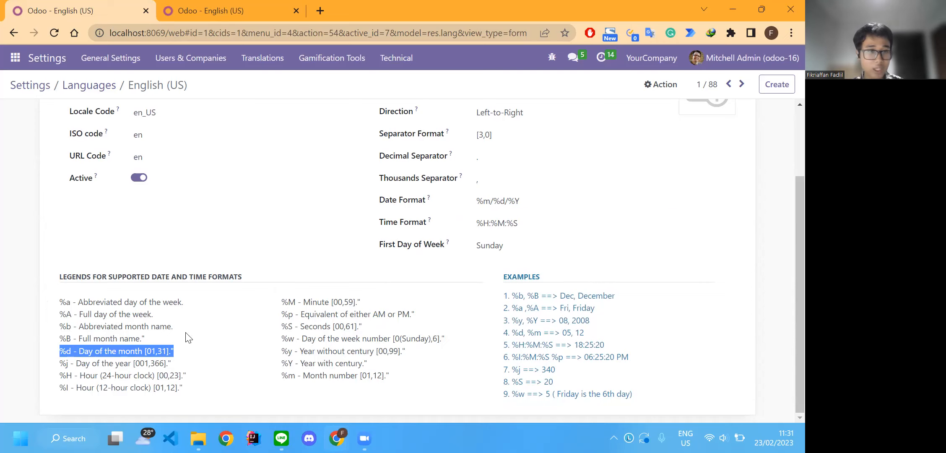
left_click_drag(366, 363, 306, 363)
left_click(433, 367)
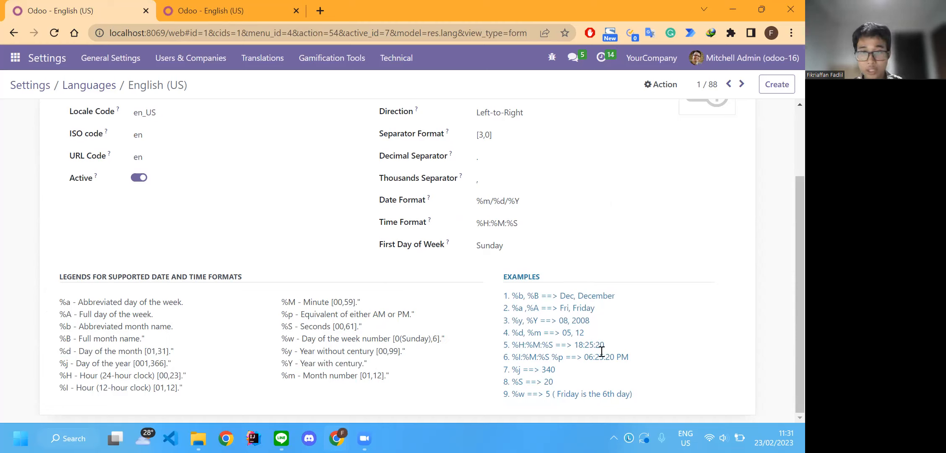
double_click(584, 321)
double_click(530, 296)
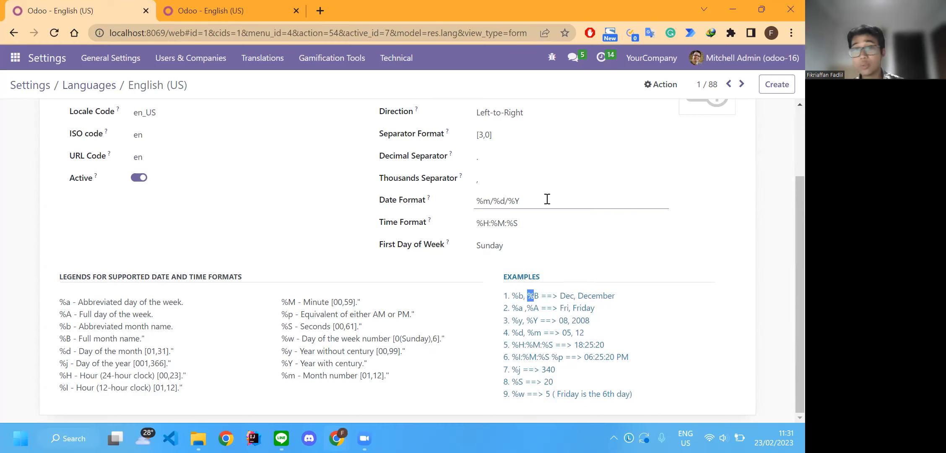
left_click_drag(492, 201, 454, 205)
left_click(267, 307)
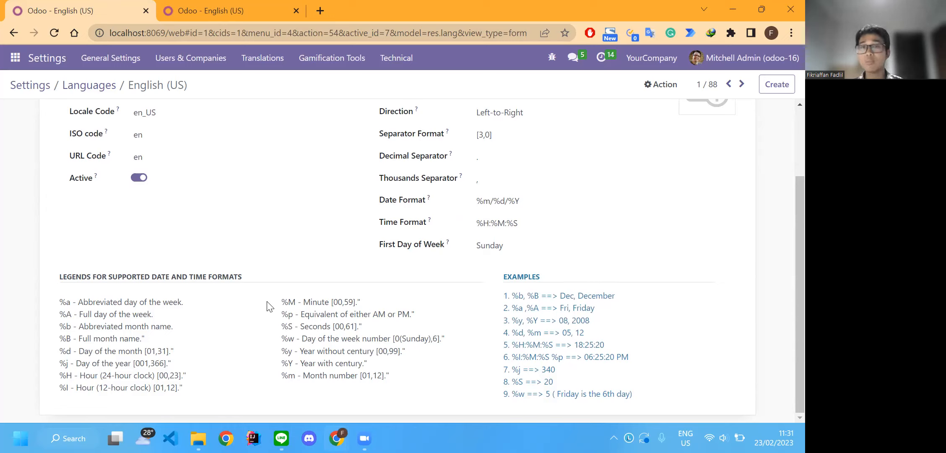
- Reorder the Date Format so the day comes before the month, as %d/%m/%Y
left_click_drag(490, 201, 441, 204)
key("BackSpace")
key("Delete")
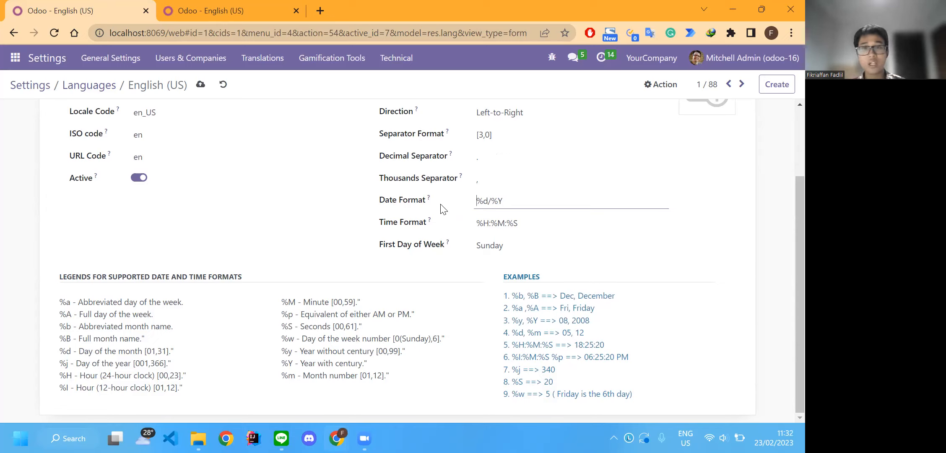
type("/%m")
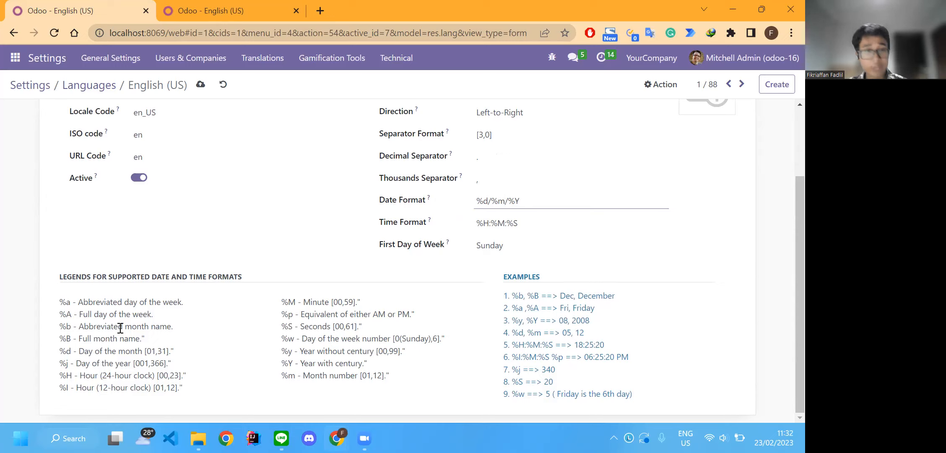
- Switch the month in the Date Format to its abbreviated name, giving %d/%b/%Y, and save the language record
double_click(518, 295)
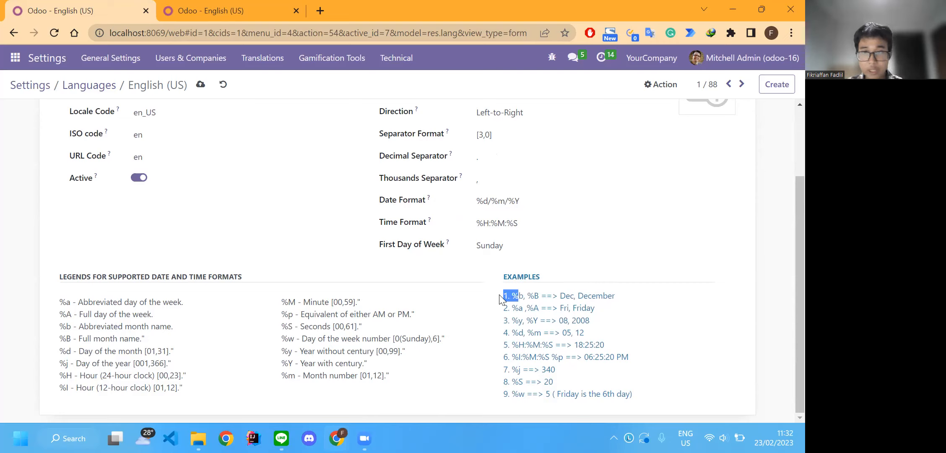
double_click(566, 296)
left_click(507, 205)
key("BackSpace")
type("b")
left_click(273, 210)
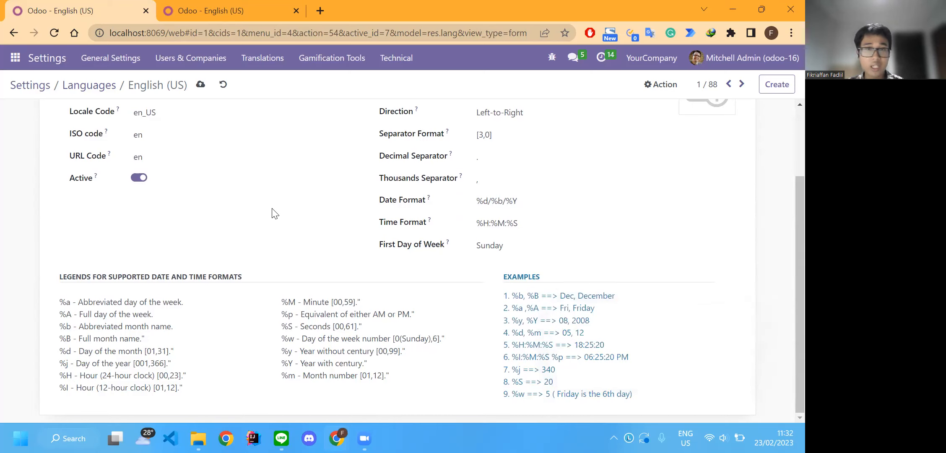
left_click(200, 84)
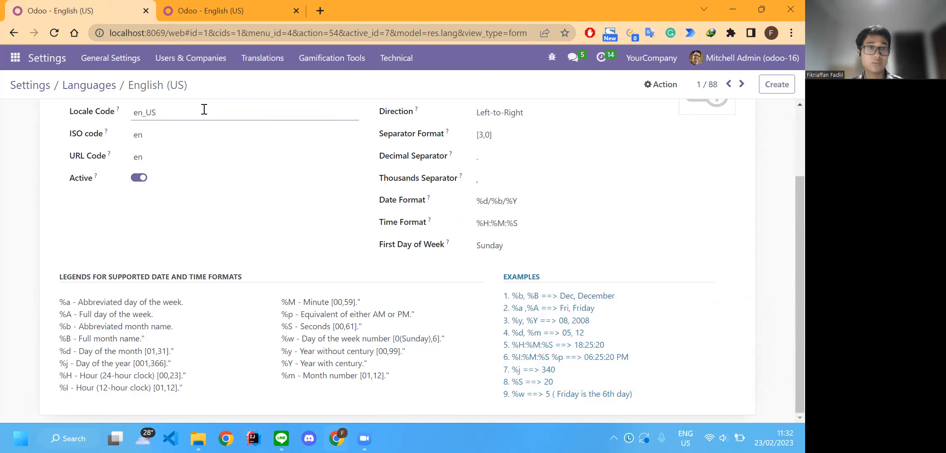
- Open Invoicing in a new browser tab, close the spare English (US) tab and check the invoice dates
left_click(15, 57)
middle_click(61, 135)
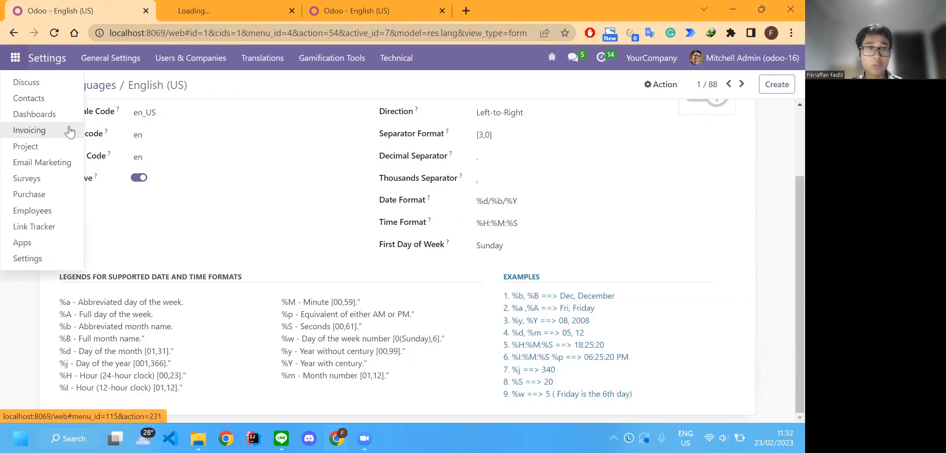
middle_click(331, 9)
left_click(253, 12)
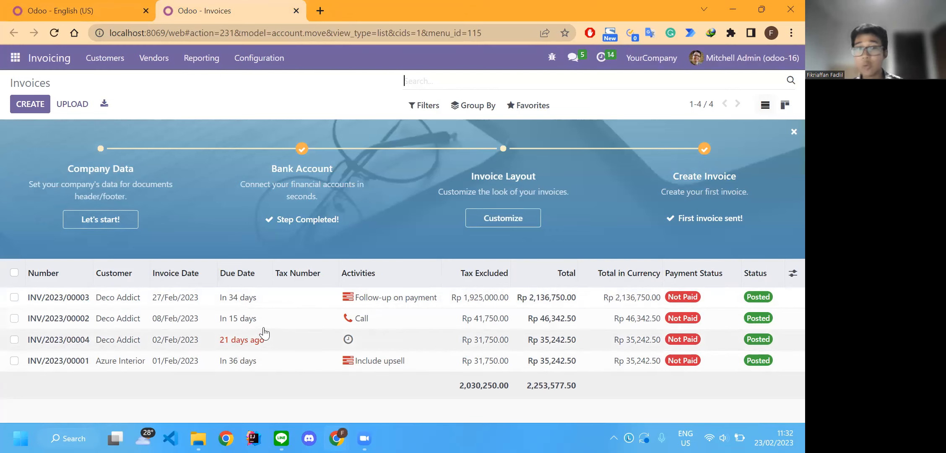
- Return to the edited English (US) record and examine its time format, first day of week and separator fields
left_click(62, 7)
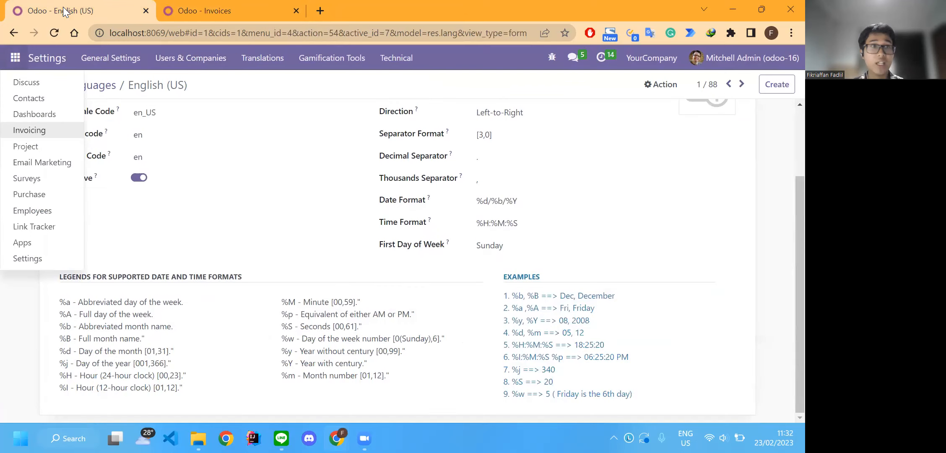
left_click(537, 221)
triple_click(537, 221)
left_click(572, 216)
scroll(545, 226, "up", 2)
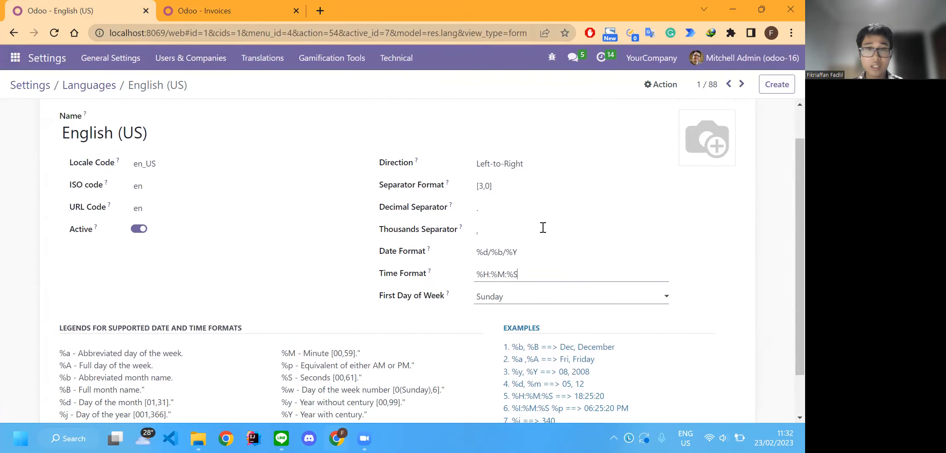
scroll(517, 243, "down", 2)
scroll(516, 243, "up", 1)
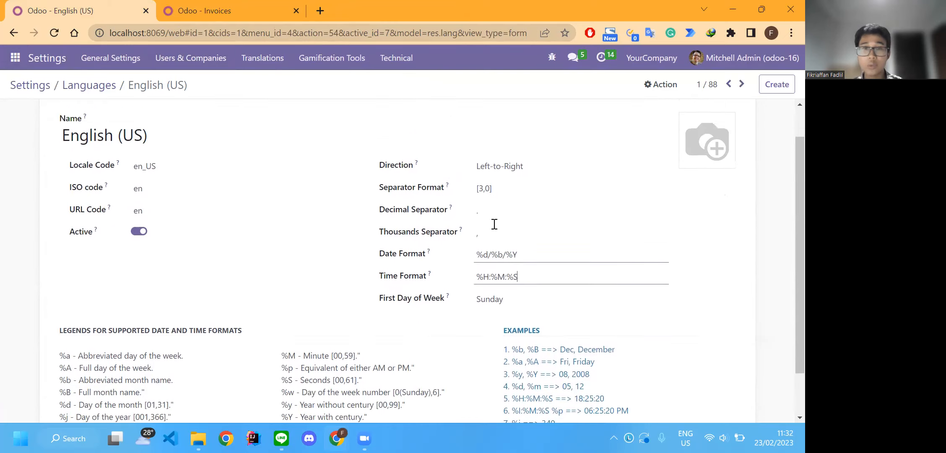
scroll(486, 270, "down", 2)
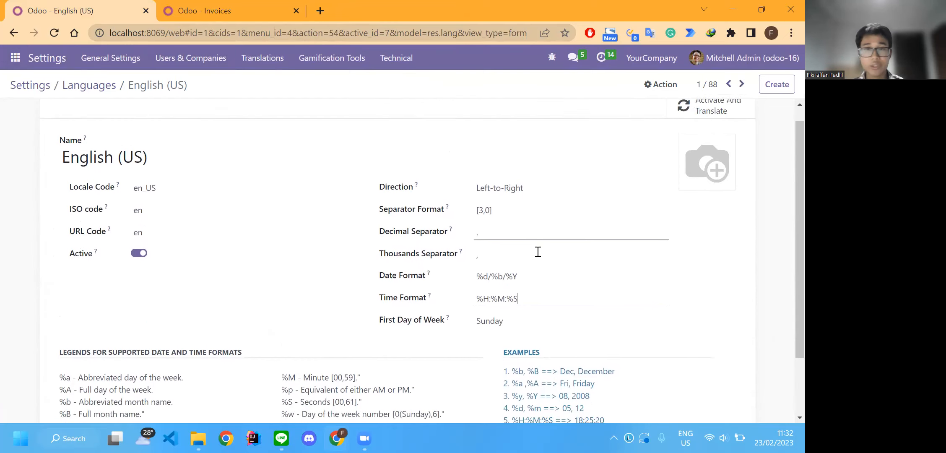
scroll(537, 260, "up", 1)
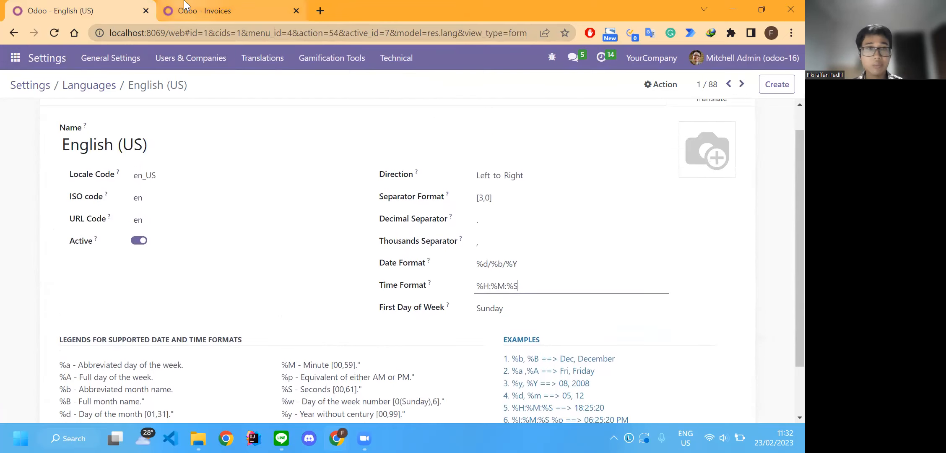
- Check how amounts are written in the invoice list and compare them with the language's Separator Format and Thousands Separator fields
key("ctrl+Tab")
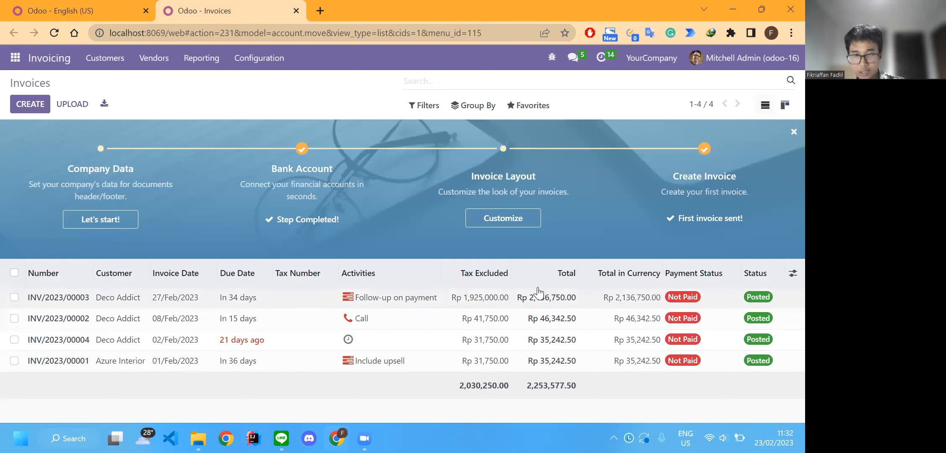
left_click(84, 10)
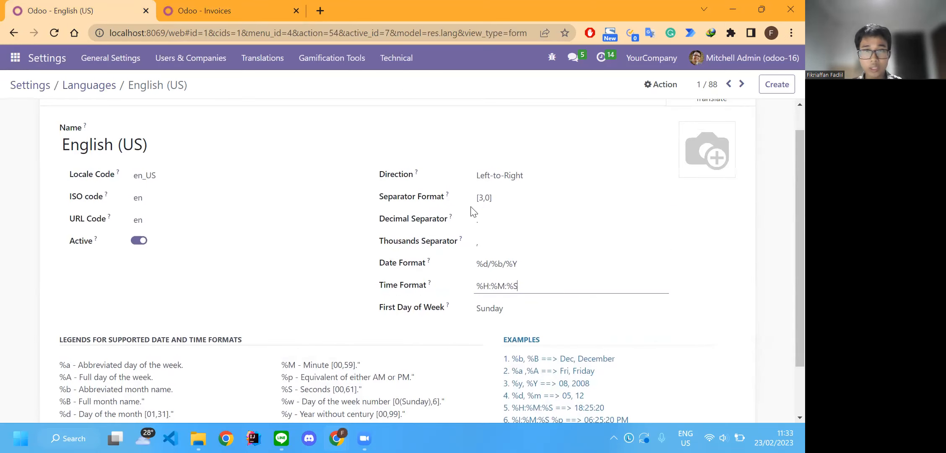
left_click(554, 197)
scroll(529, 238, "down", 1)
scroll(496, 214, "up", 1)
scroll(501, 241, "down", 2)
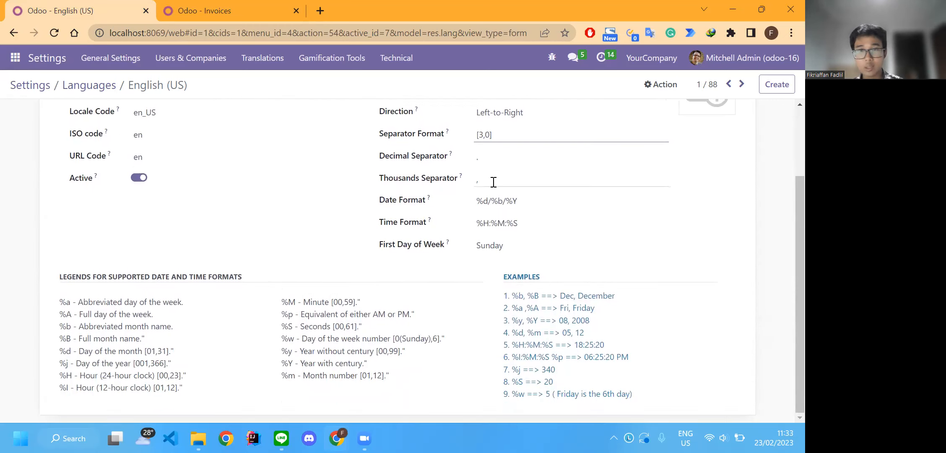
scroll(494, 184, "up", 1)
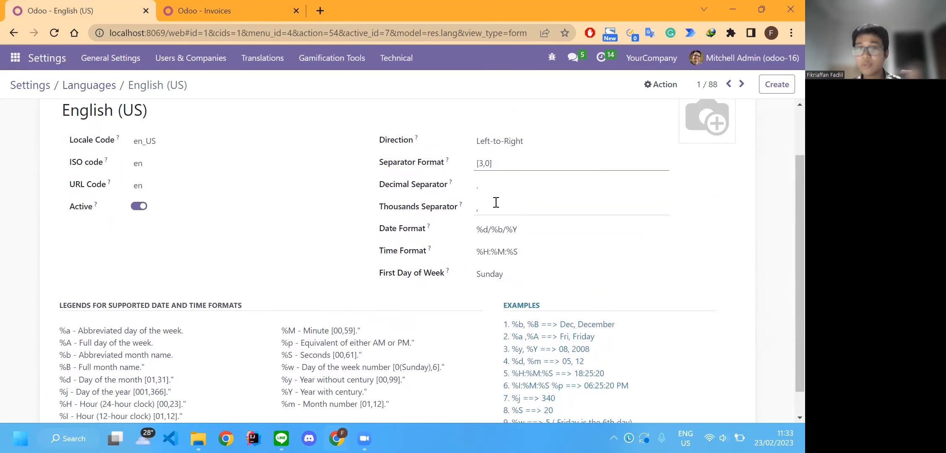
- Set the Thousands Separator to a period and the Decimal Separator to a comma, and save the English (US) record
left_click(218, 6)
left_click(92, 7)
left_click(564, 203)
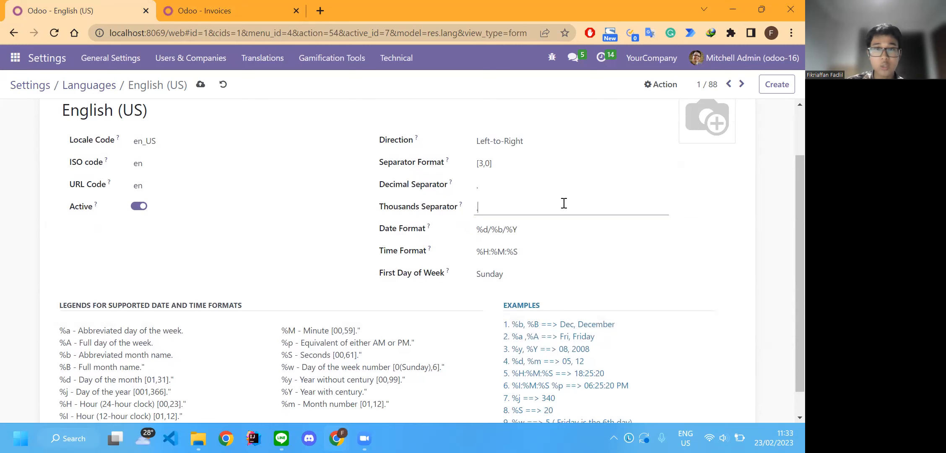
left_click(210, 11)
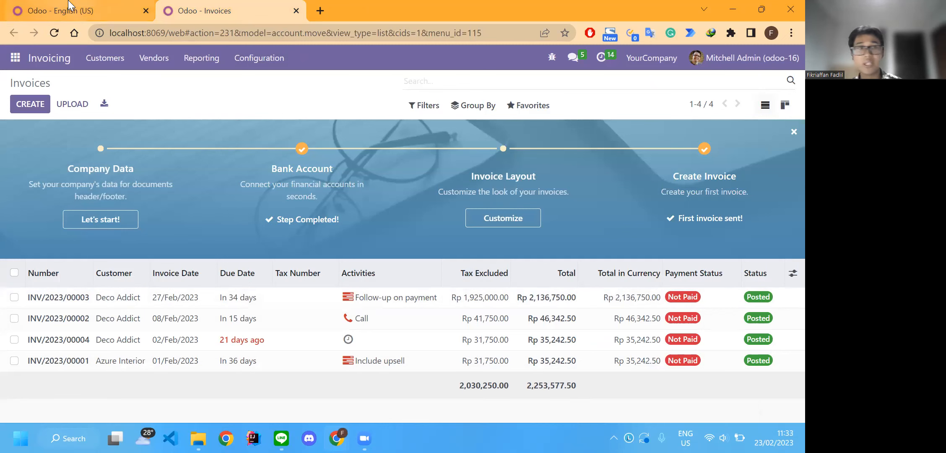
left_click(80, 10)
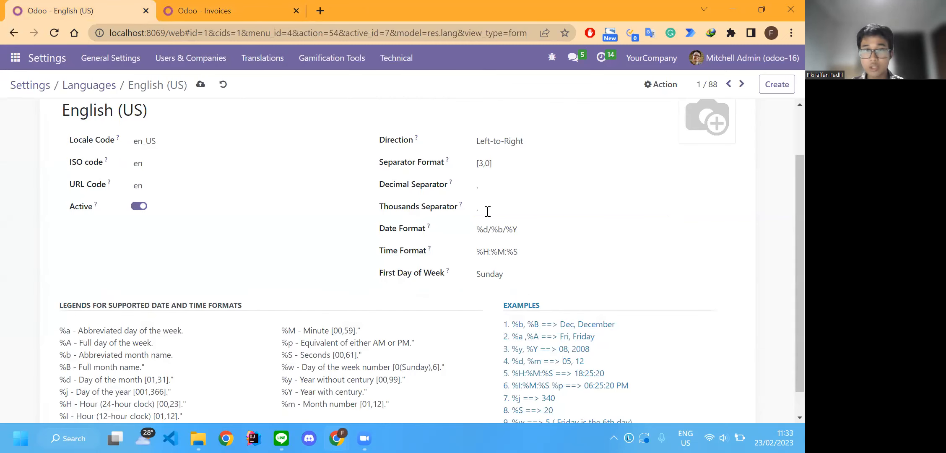
left_click(488, 191)
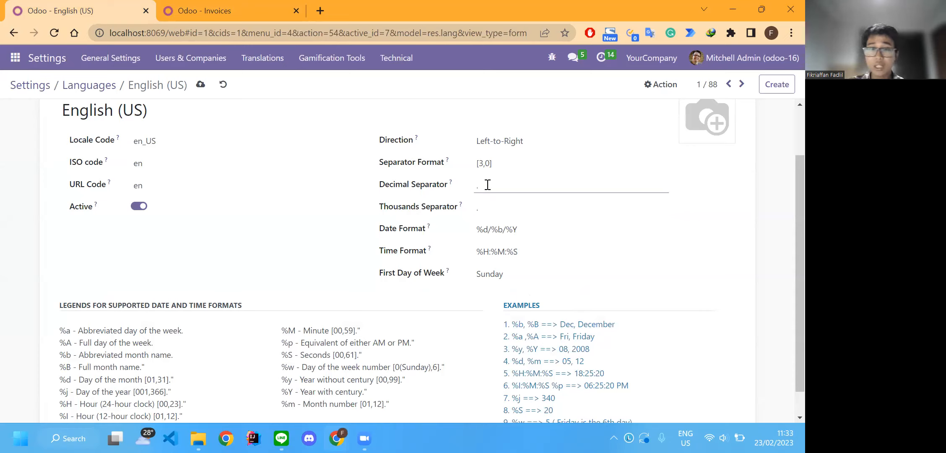
left_click(201, 84)
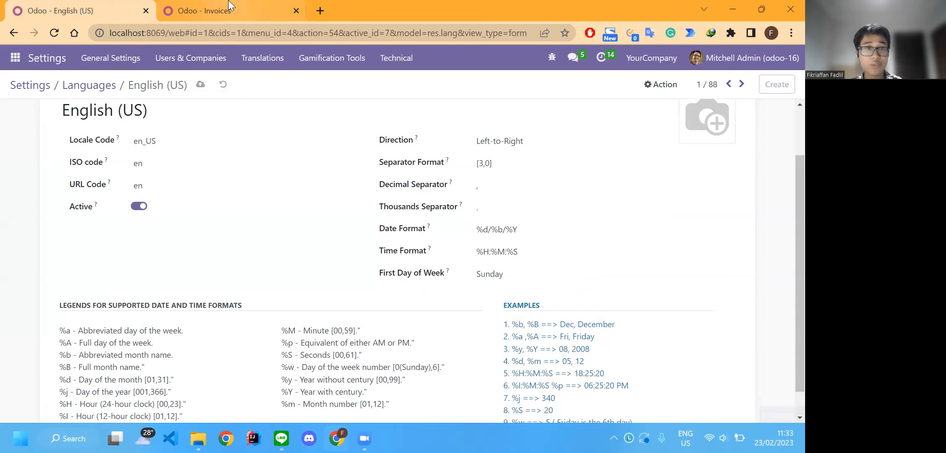
- Check how the invoice amounts are written with the swapped separators and compare them with the language's separator fields
left_click(233, 11)
mouse_move(482, 269)
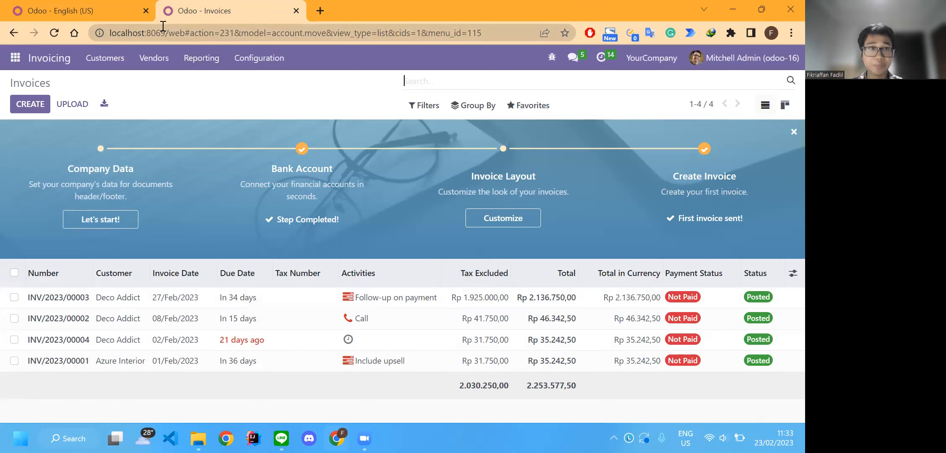
left_click(105, 10)
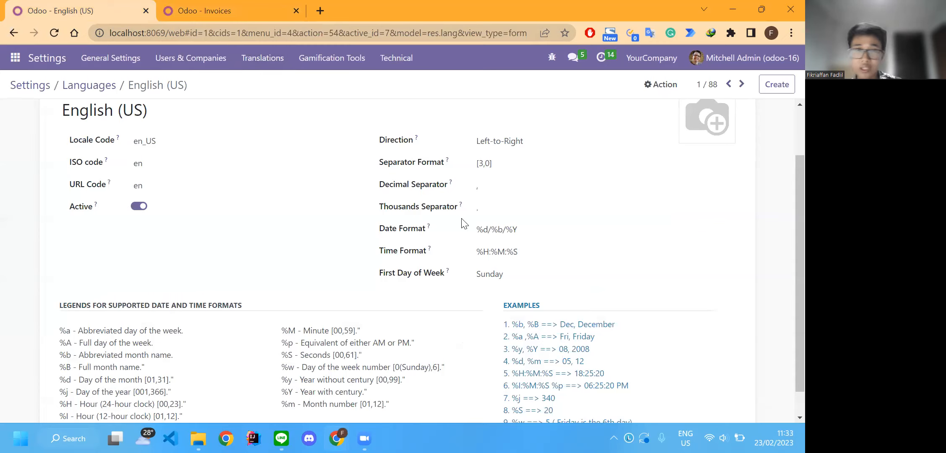
left_click(208, 10)
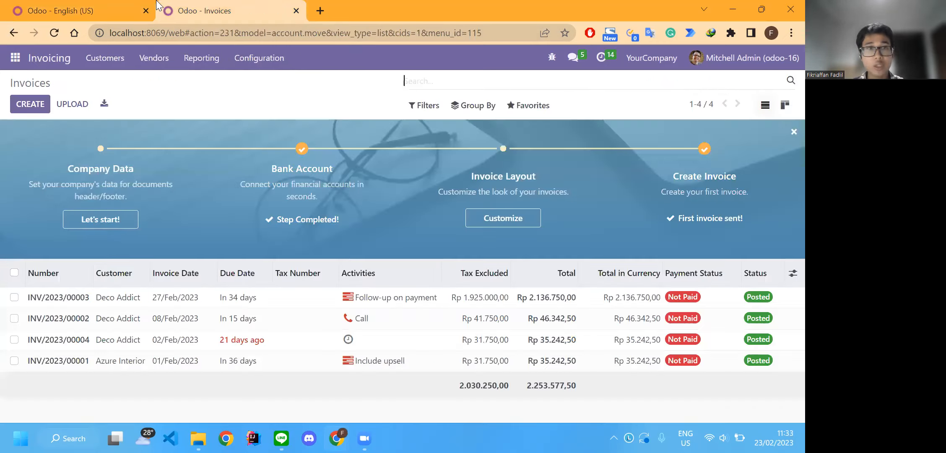
key("ctrl+Tab")
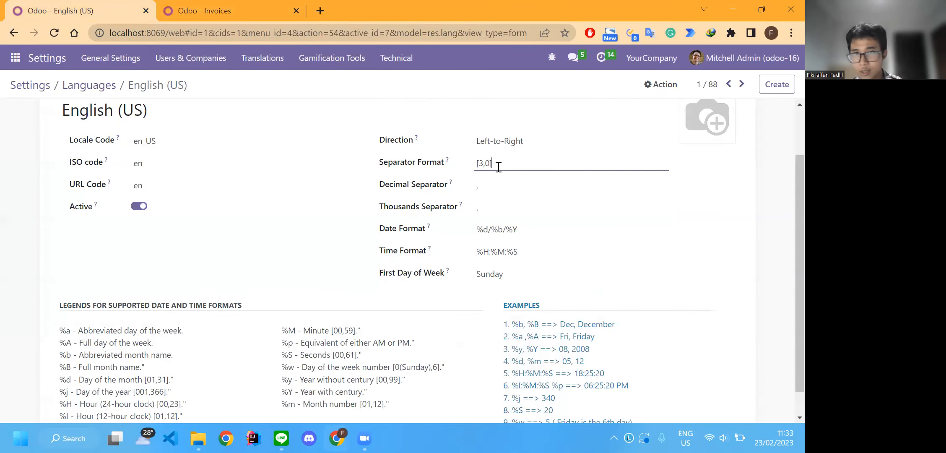
- Read the Separator Format field's help text and compare its digit-grouping rule with the amounts in the invoice list
left_click_drag(491, 163, 459, 166)
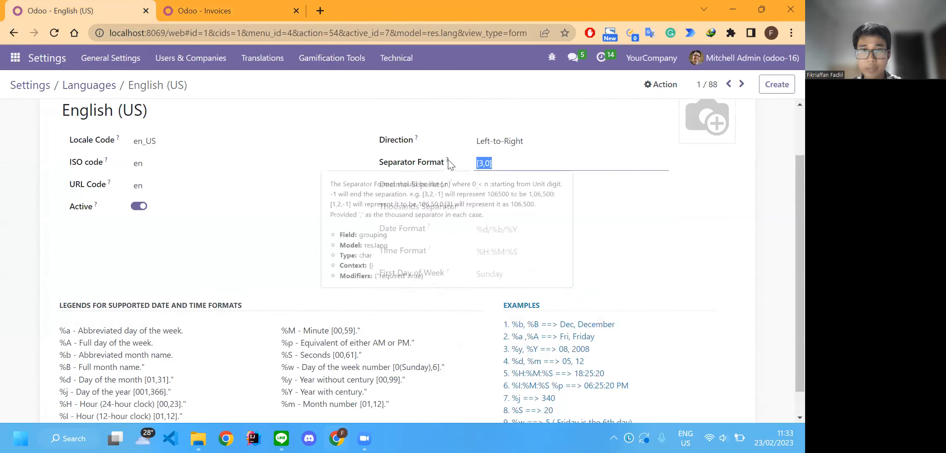
left_click(520, 162)
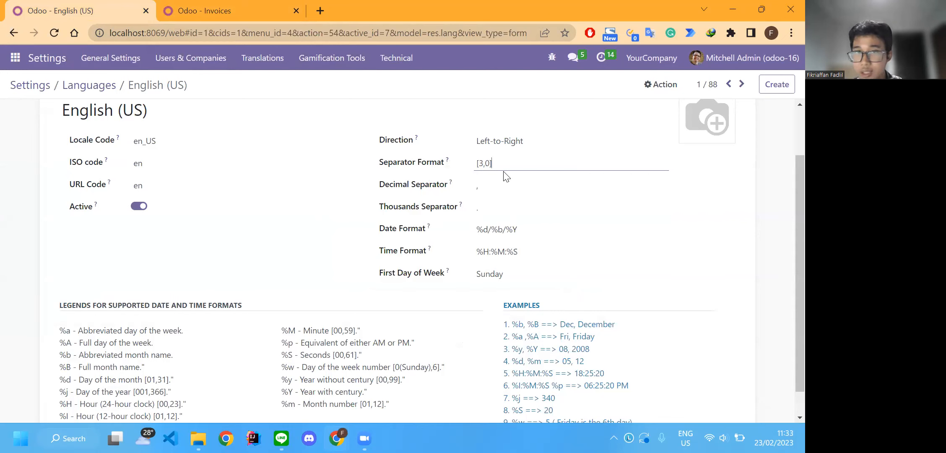
left_click(232, 6)
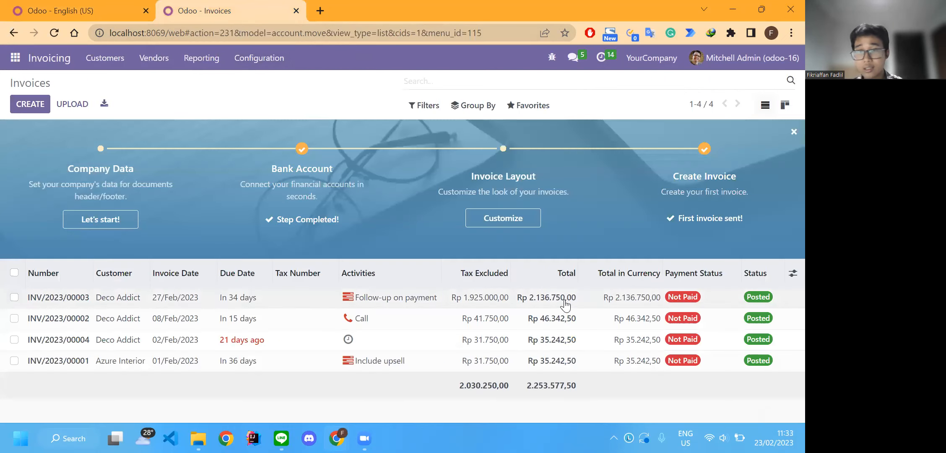
left_click(105, 10)
left_click(248, 6)
left_click(105, 10)
mouse_move(446, 164)
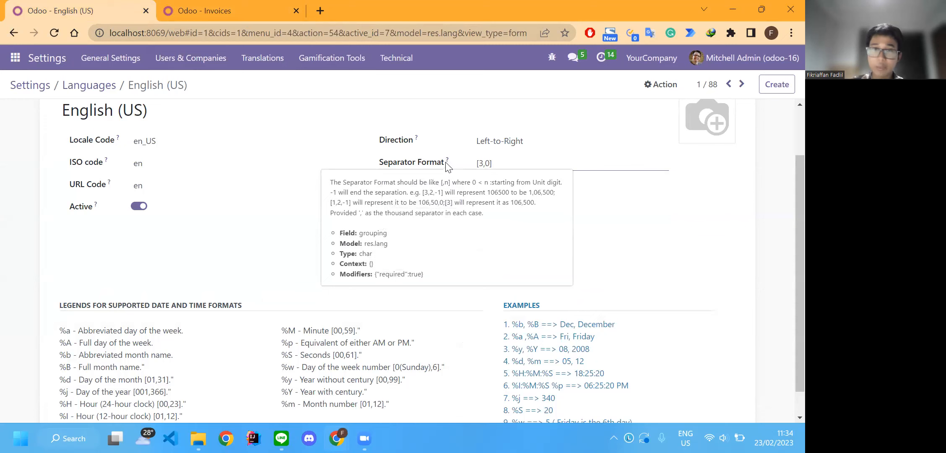
left_click(207, 8)
left_click(105, 10)
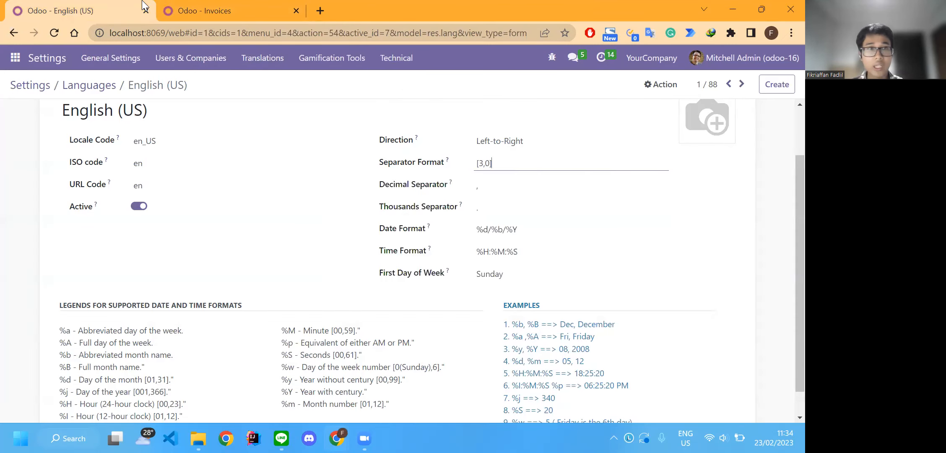
mouse_move(447, 161)
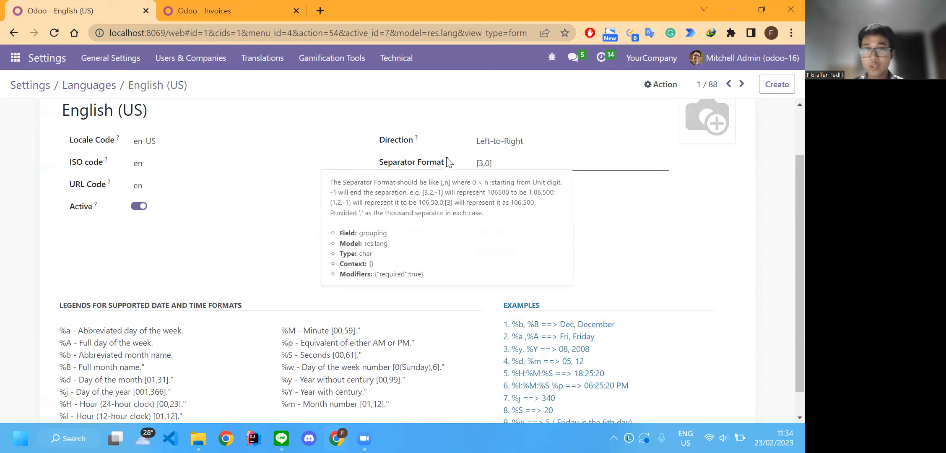
left_click(237, 8)
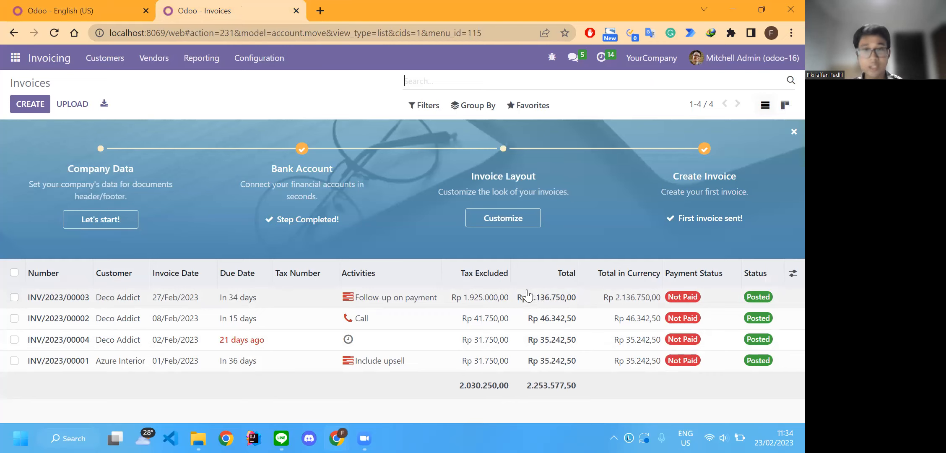
- Set the Separator Format to [3,-1], save the language record and check the amounts in the invoice list
key("ctrl+shift+Tab")
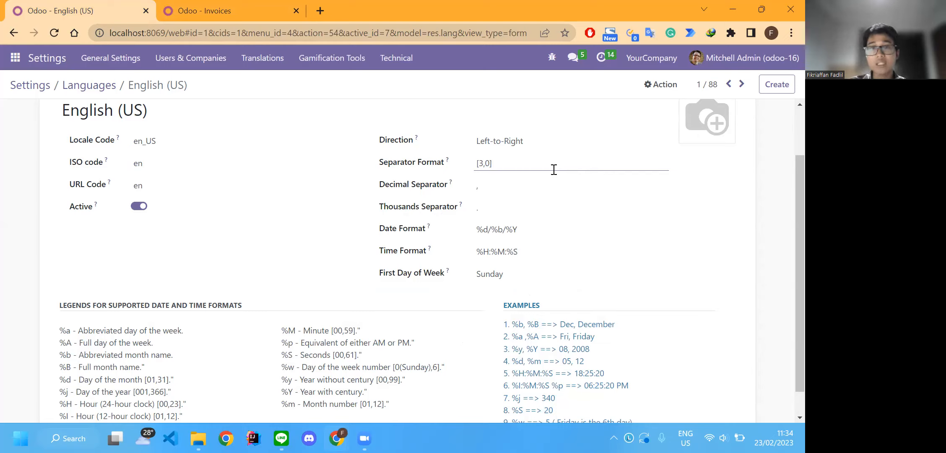
key("BackSpace")
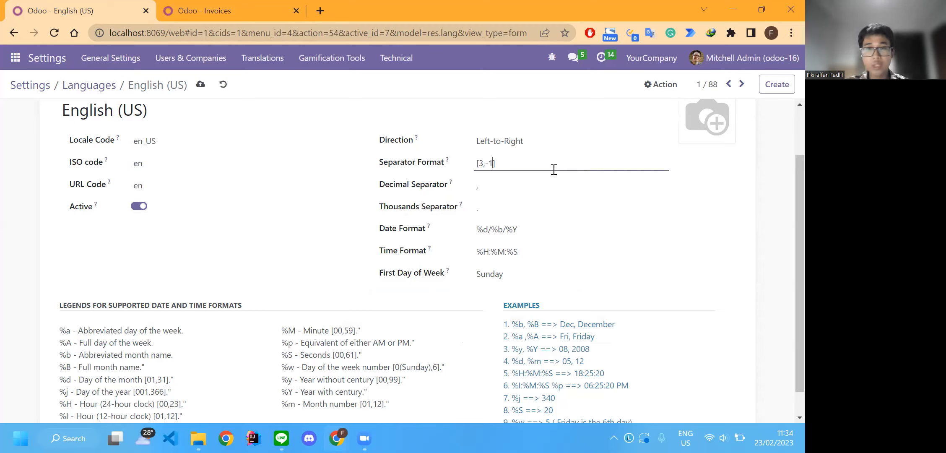
left_click(201, 85)
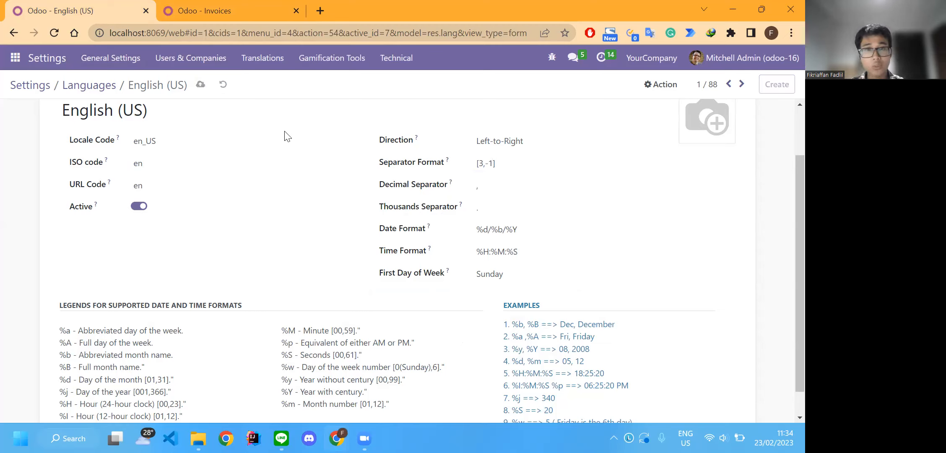
key("ctrl+Tab")
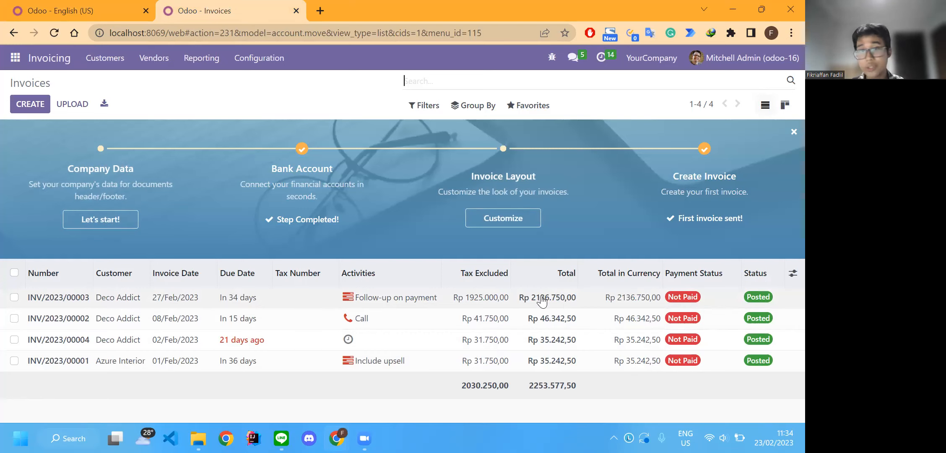
- Set the Separator Format to [3,1,0], save the language record and reload the invoice list to check its amounts
left_click(79, 11)
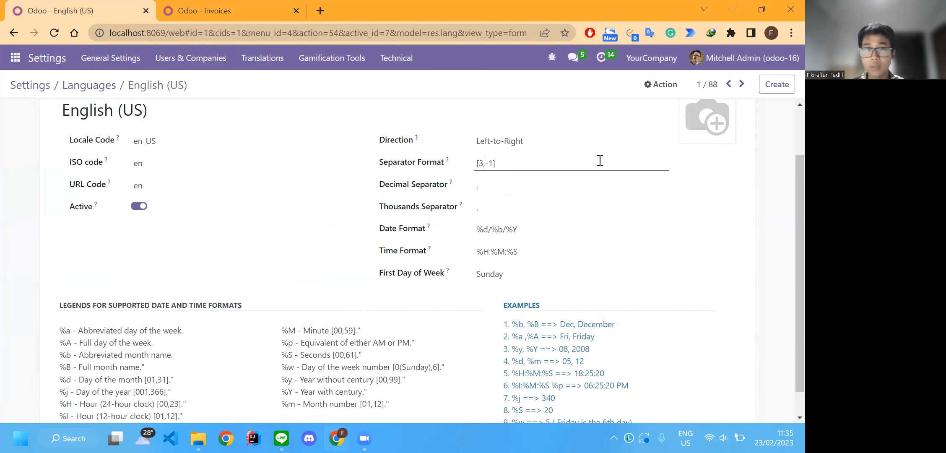
type(",")
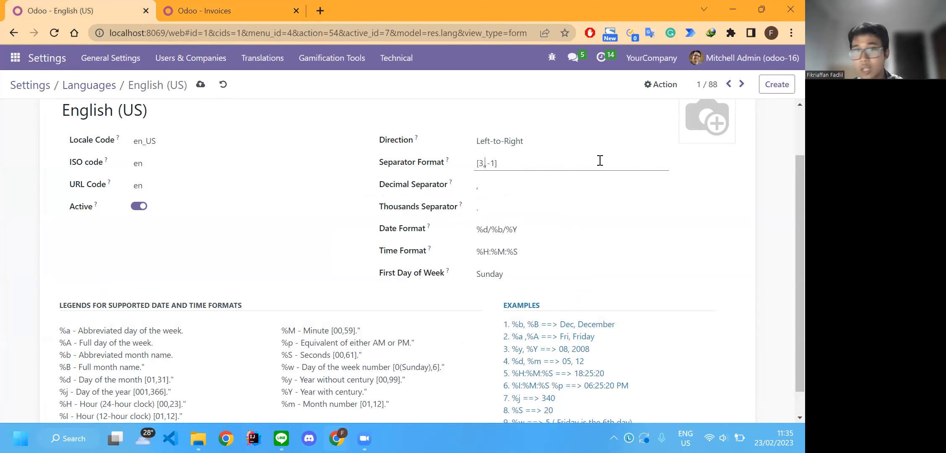
left_click(251, 9)
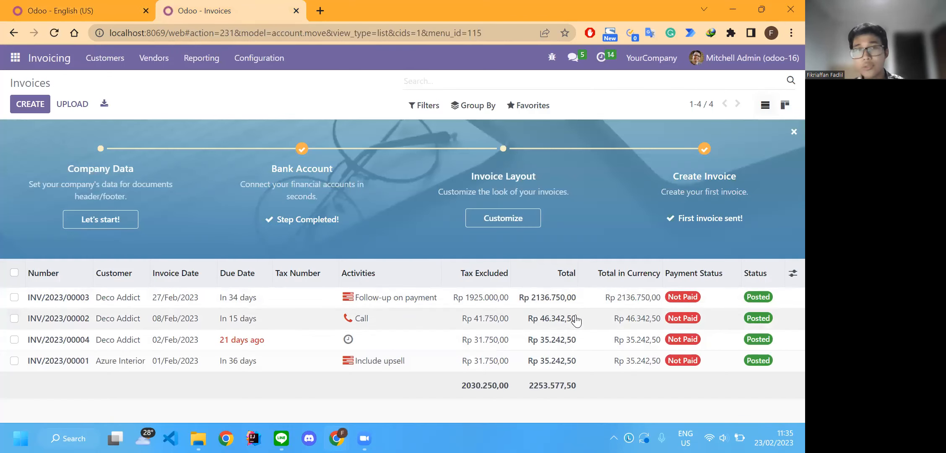
left_click(117, 6)
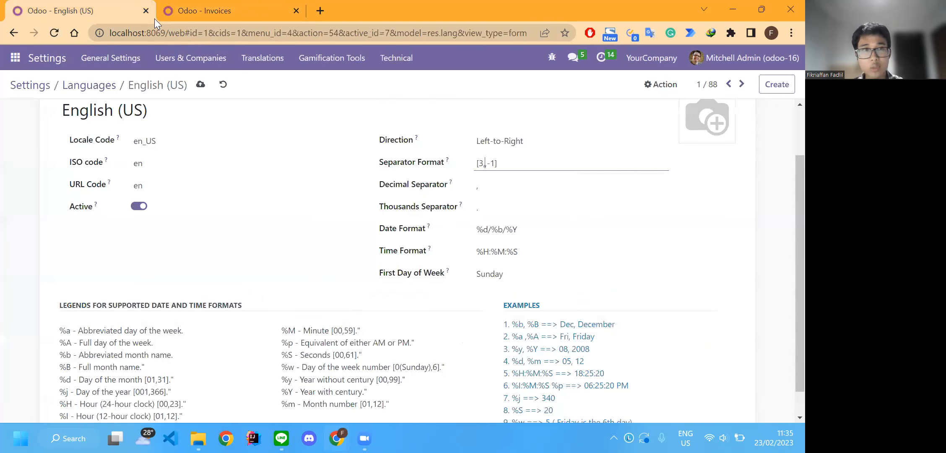
left_click(233, 6)
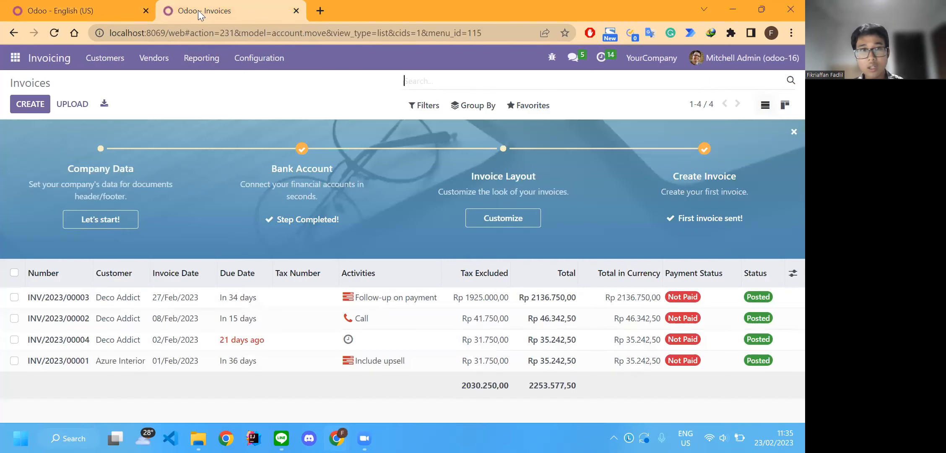
left_click(130, 5)
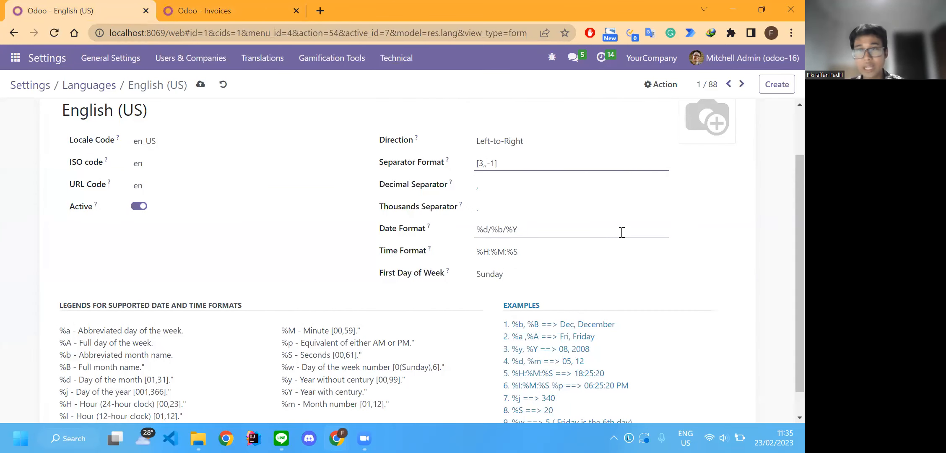
type(",1")
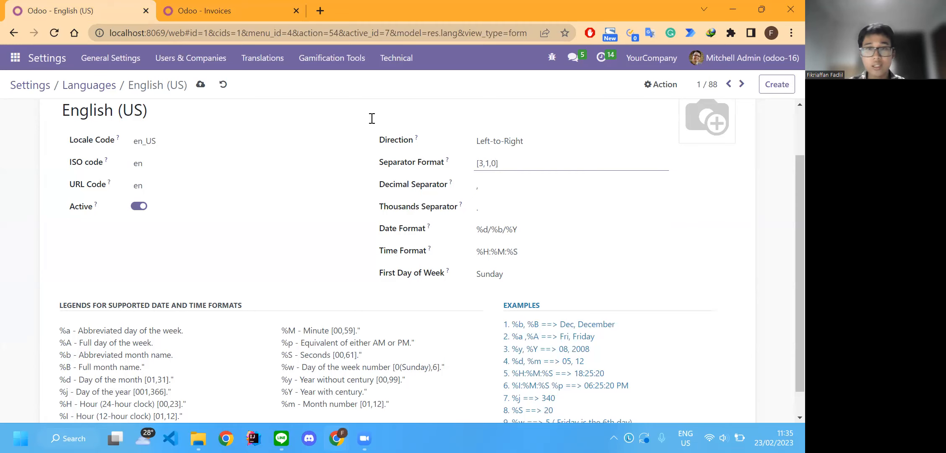
left_click(200, 84)
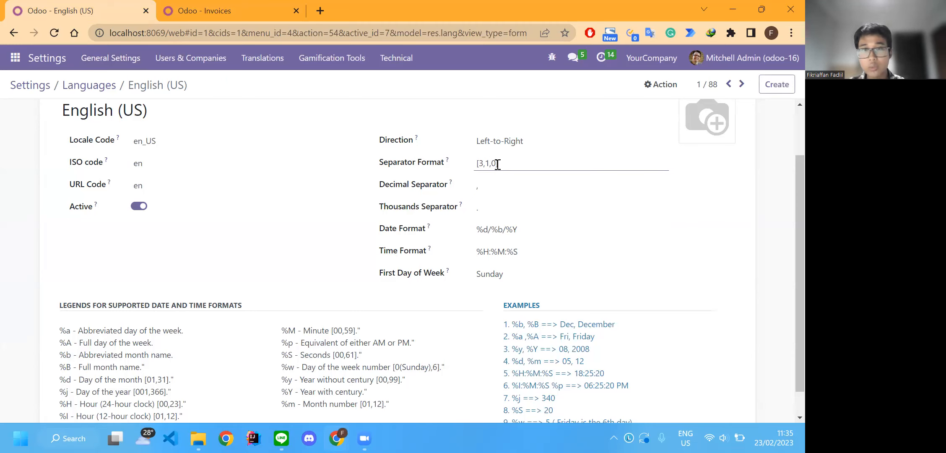
left_click(200, 8)
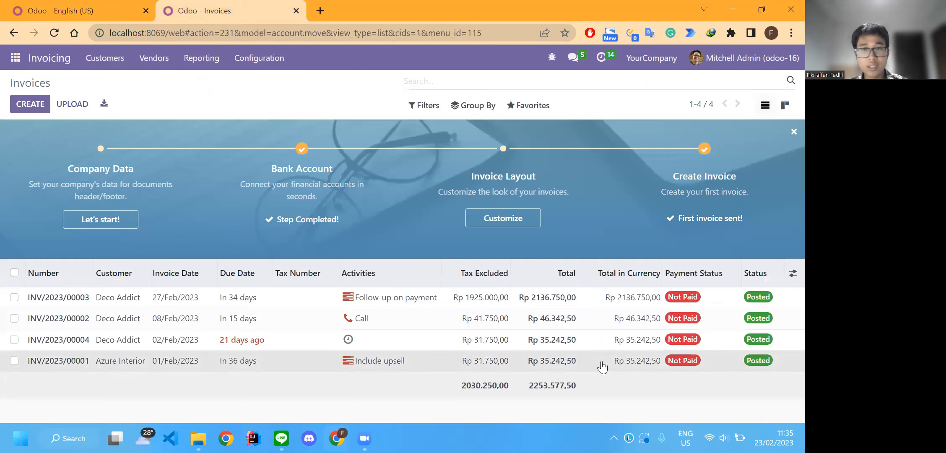
key("F5")
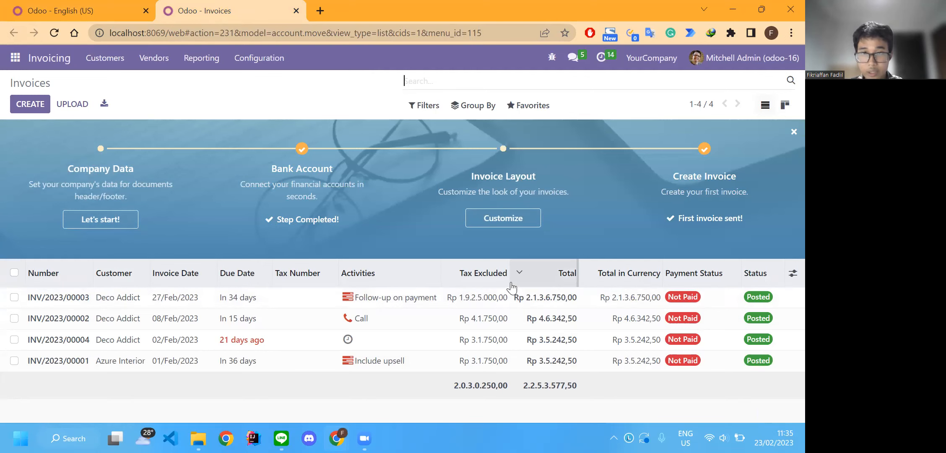
- Set the language's Separator Format back to [3,0] and save the record
left_click(51, 10)
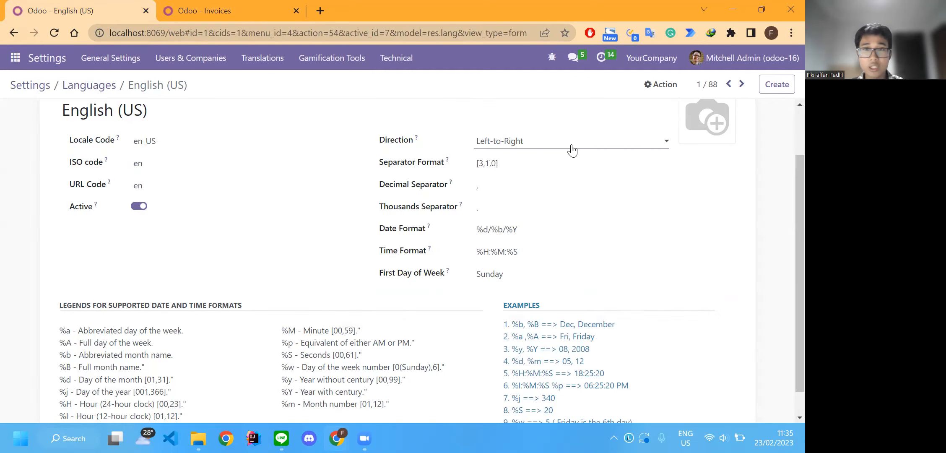
left_click(512, 166)
key("ctrl+a")
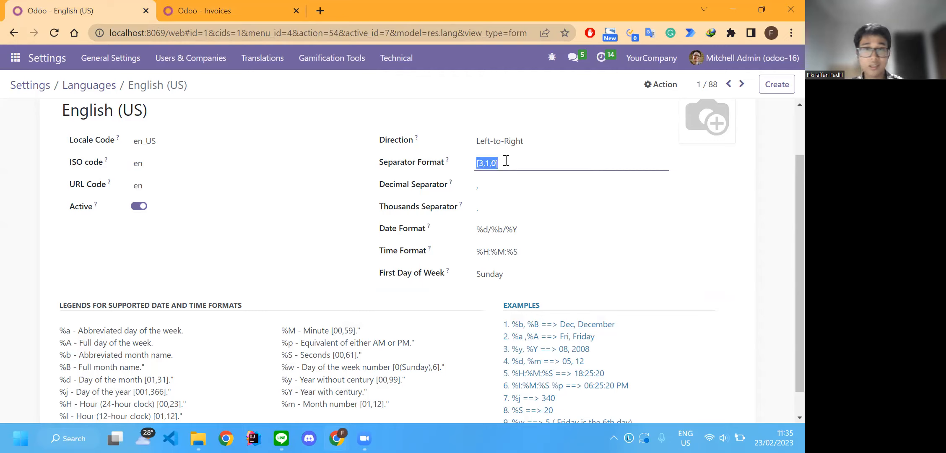
type("[3")
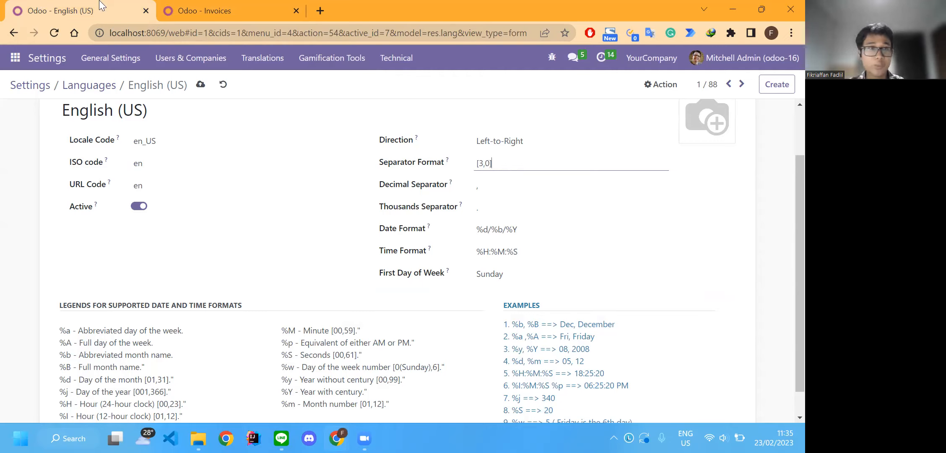
left_click(200, 84)
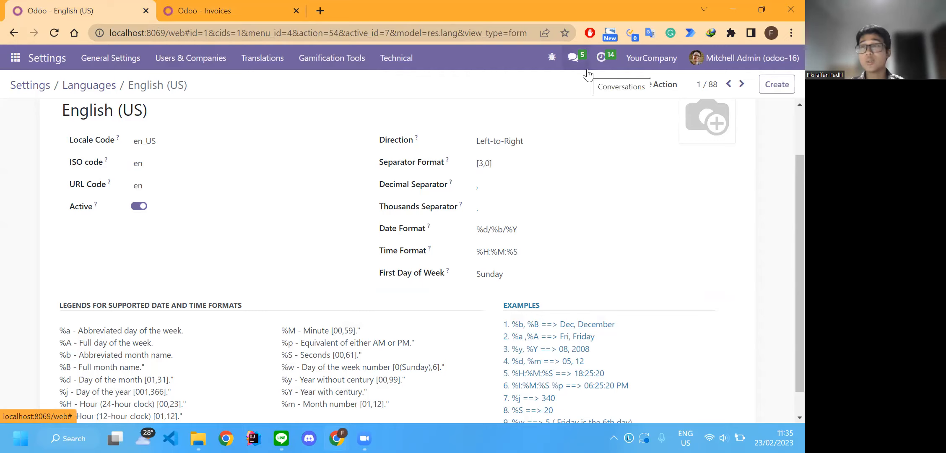